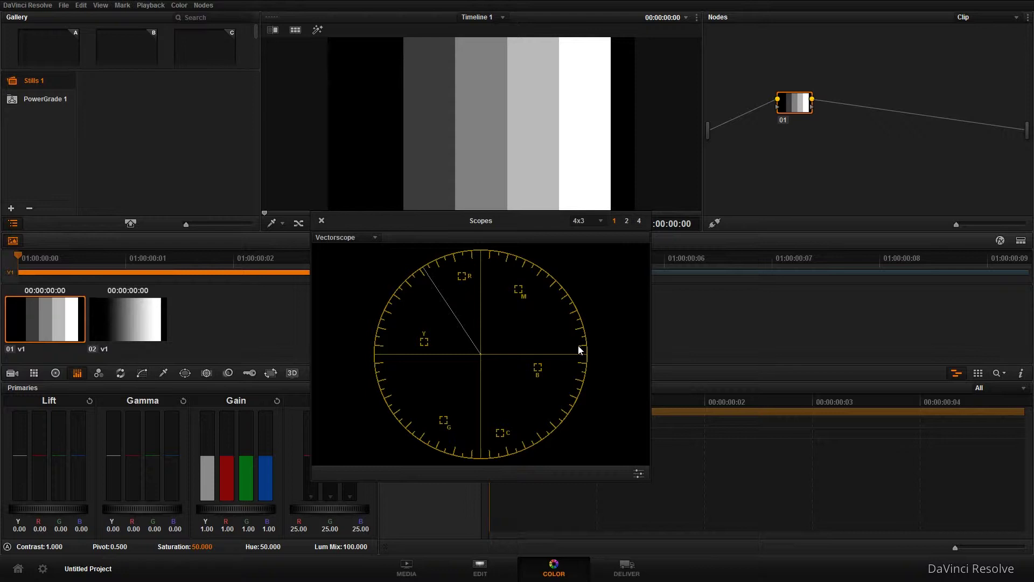
# Step: Make room for serial node 02 after node 01, then step between the gradient and colour bars clips
pyautogui.moveTo(792, 103); pyautogui.dragTo(753, 99)
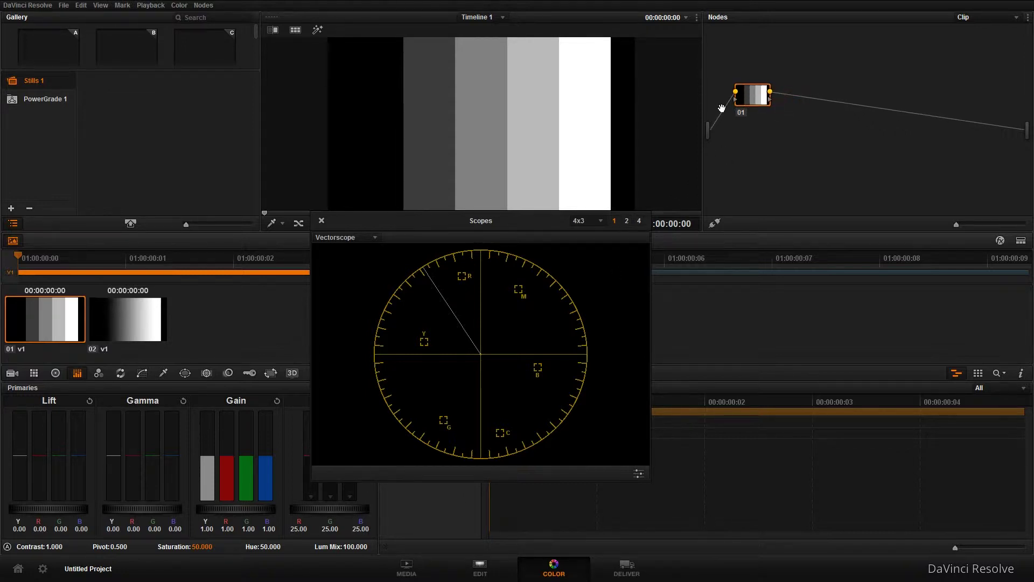
pyautogui.hotkey('alt', 's')
pyautogui.moveTo(787, 94); pyautogui.dragTo(808, 95)
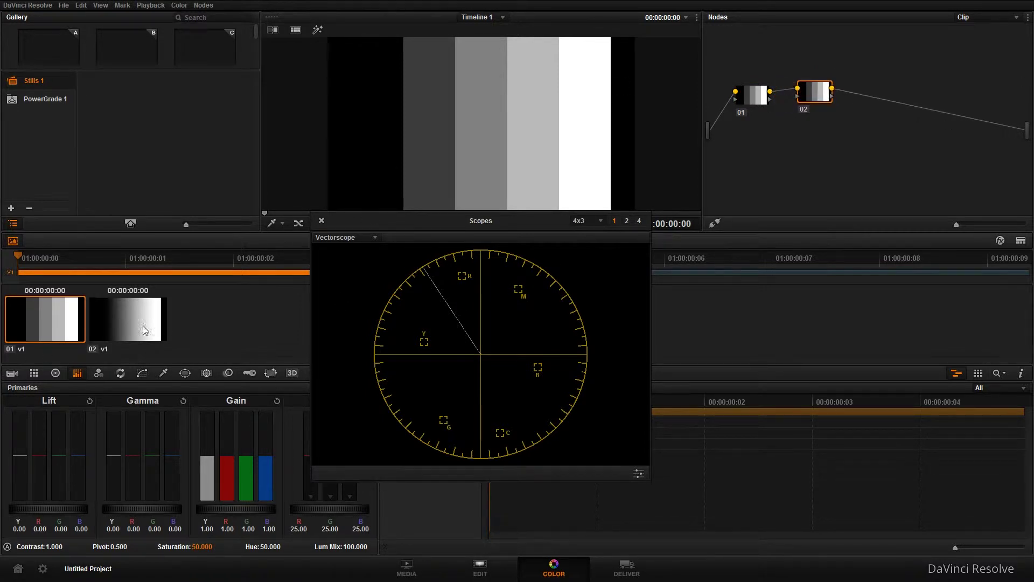
pyautogui.press('Down')
pyautogui.press('Up')
pyautogui.press('Down')
# Step: Select the clip 02 gradient thumbnail in the clip strip
pyautogui.click(109, 327)
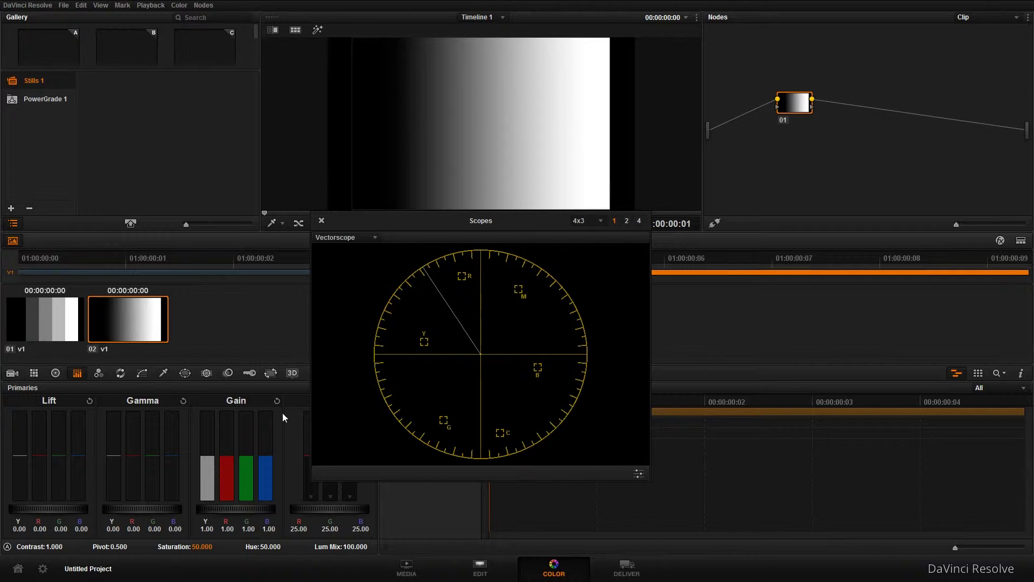
# Step: Push Gain R up to 3.80 and compare Lum Mix at 0 and 100
pyautogui.moveTo(231, 464)
pyautogui.mouseDown()
pyautogui.moveTo(228, 361)
pyautogui.moveTo(238, 364)
pyautogui.mouseUp()
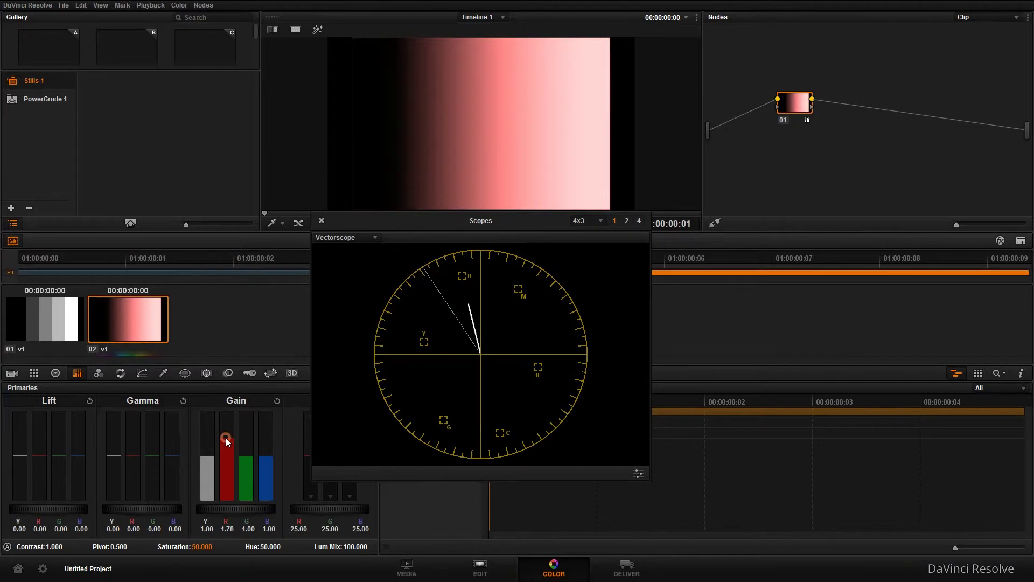
pyautogui.moveTo(227, 463); pyautogui.dragTo(227, 467)
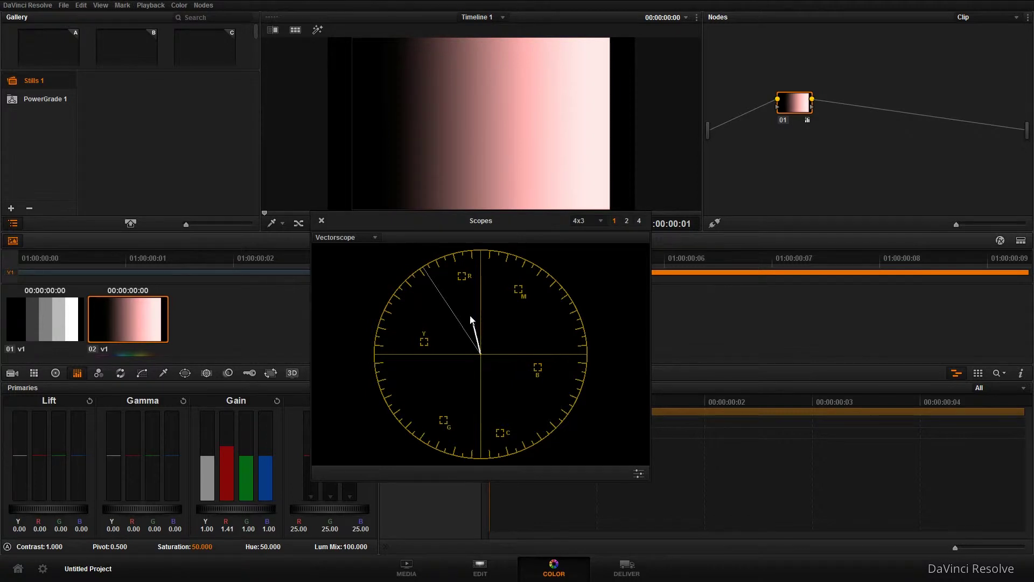
pyautogui.moveTo(226, 473); pyautogui.dragTo(247, 189)
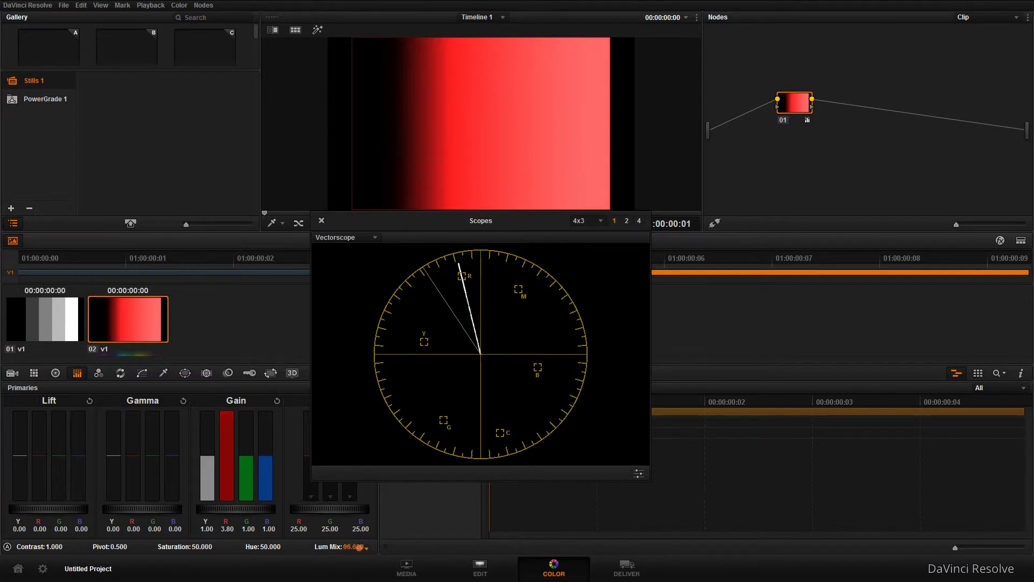
pyautogui.moveTo(353, 546); pyautogui.dragTo(302, 546)
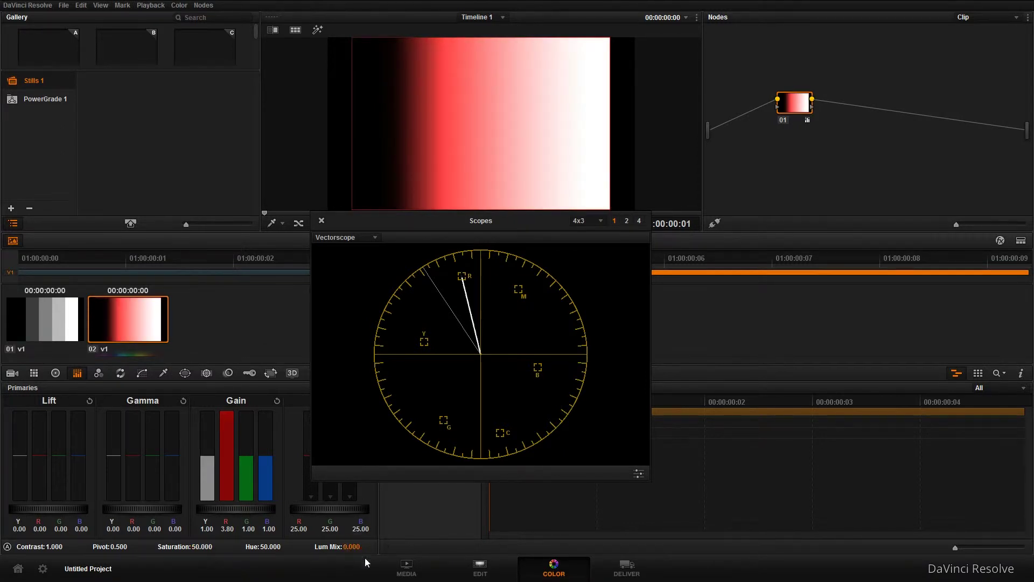
pyautogui.doubleClick(337, 548)
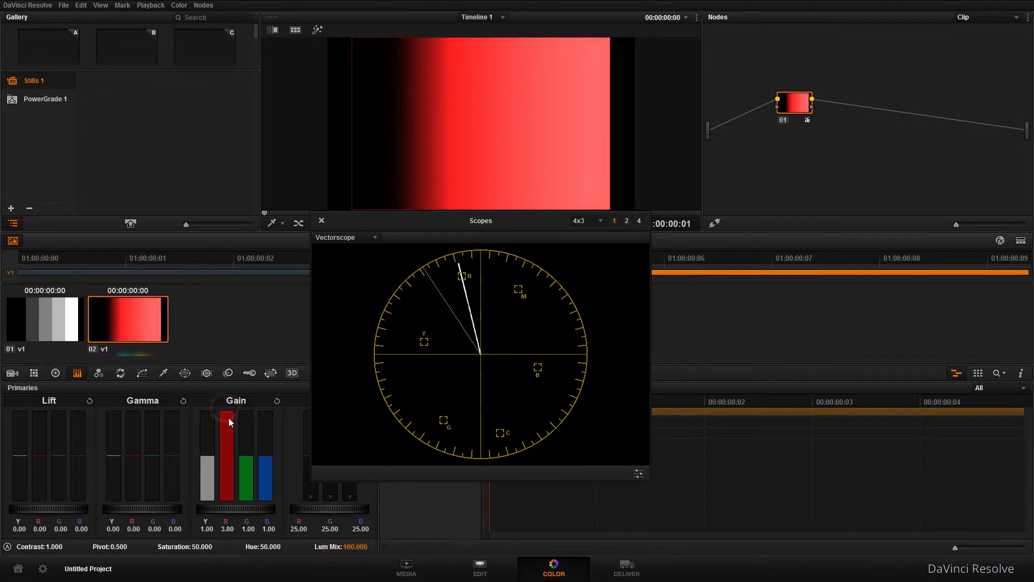
# Step: Bring Gain R back down in stages, through 1.50 to about 1.27
pyautogui.moveTo(227, 421); pyautogui.dragTo(222, 500)
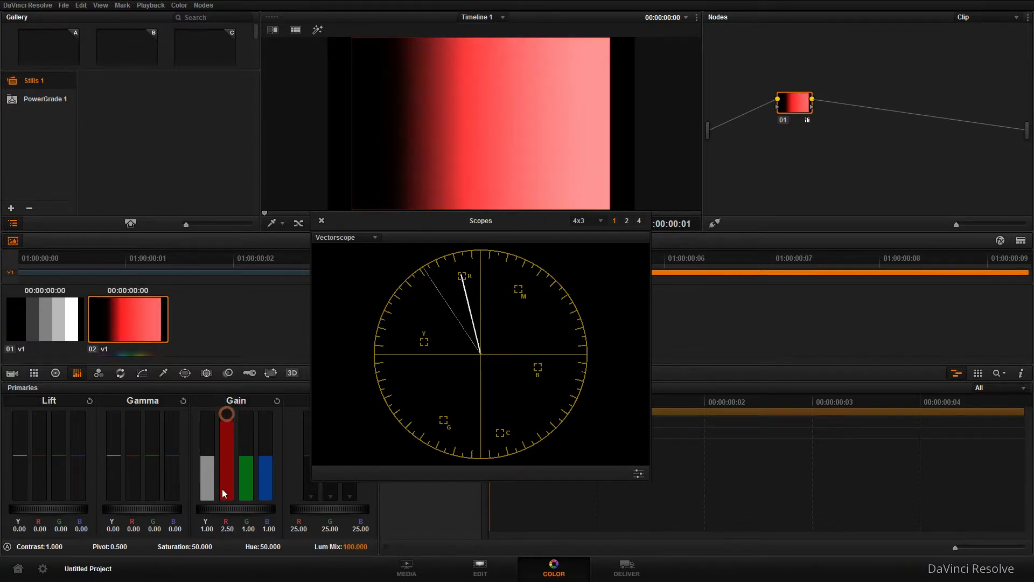
pyautogui.moveTo(223, 579); pyautogui.dragTo(223, 581)
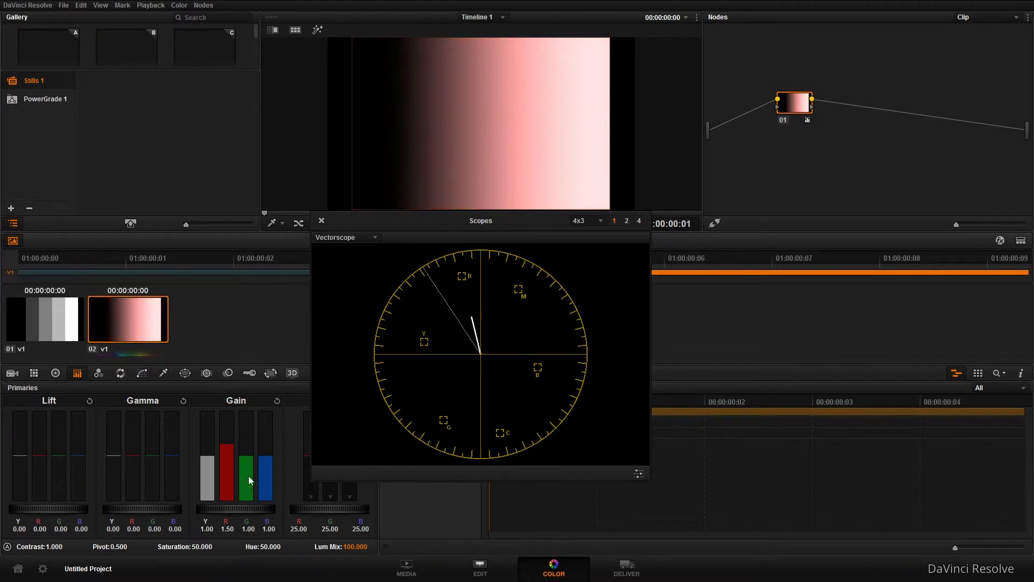
pyautogui.moveTo(226, 445)
pyautogui.mouseDown()
pyautogui.moveTo(229, 481)
pyautogui.moveTo(251, 442)
pyautogui.moveTo(250, 329)
pyautogui.mouseUp()
# Step: Try green, blue, yellow and cyan casts, resetting Gain to neutral between tests
pyautogui.click(277, 400)
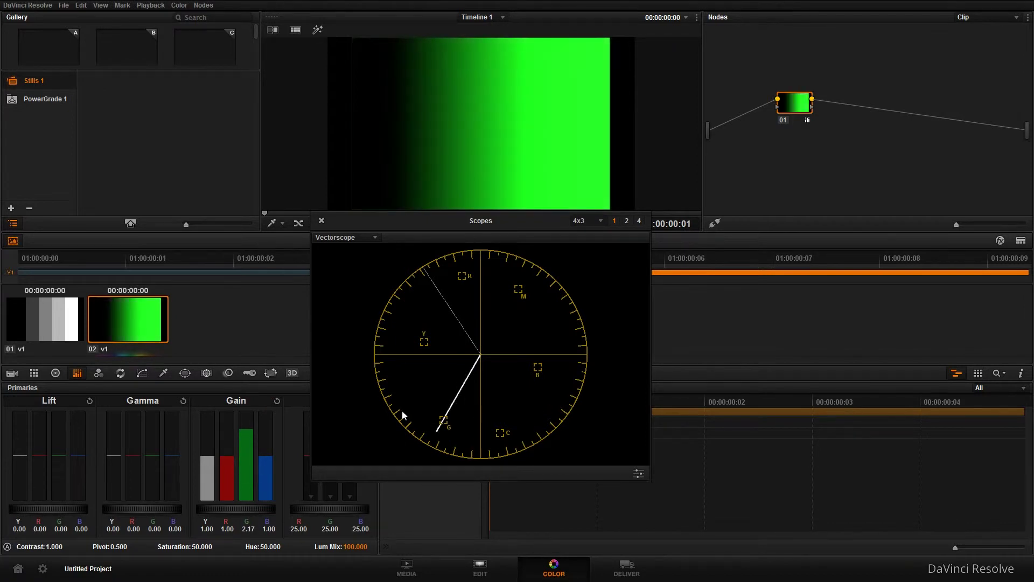
pyautogui.moveTo(249, 483); pyautogui.dragTo(264, 492)
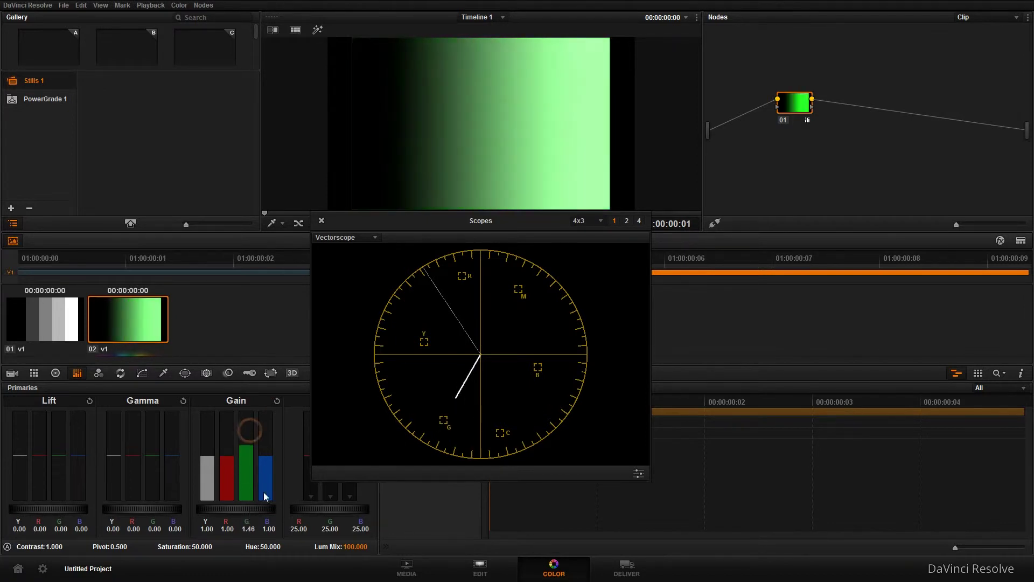
pyautogui.click(277, 400)
pyautogui.moveTo(273, 453); pyautogui.dragTo(268, 501)
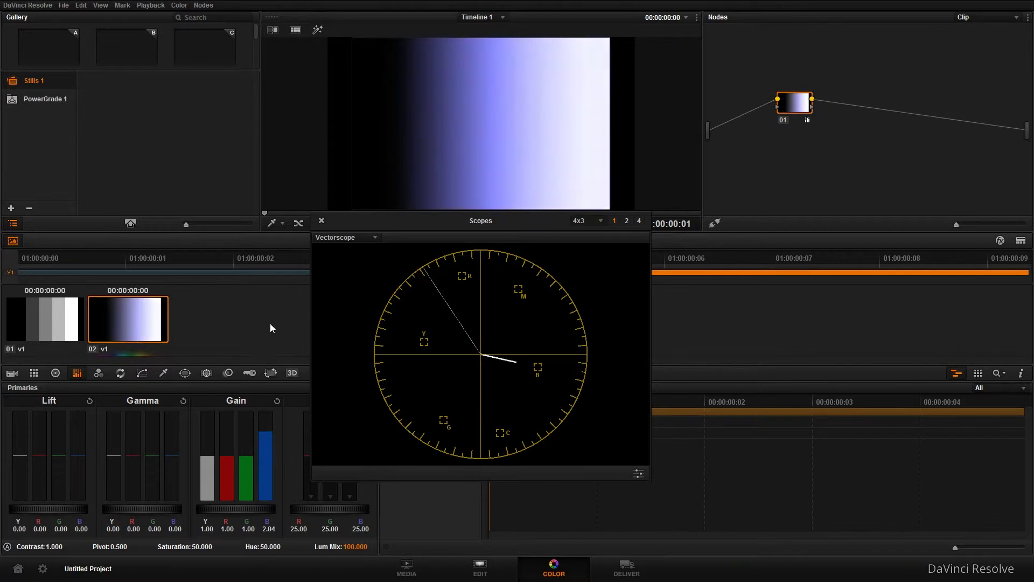
pyautogui.moveTo(266, 500)
pyautogui.mouseDown()
pyautogui.moveTo(266, 440)
pyautogui.moveTo(247, 495)
pyautogui.mouseUp()
pyautogui.click(277, 400)
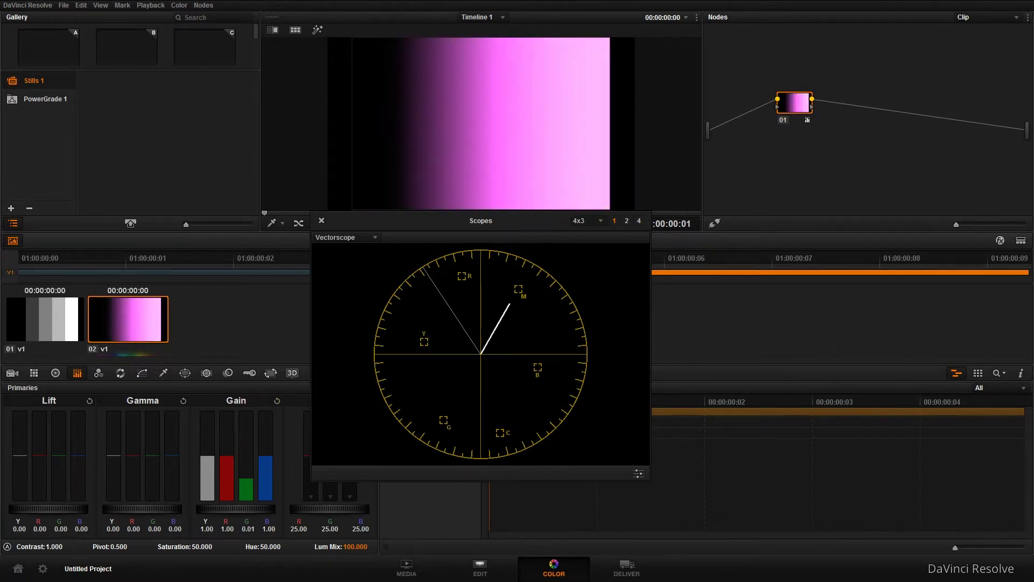
pyautogui.click(276, 400)
pyautogui.moveTo(226, 453)
pyautogui.mouseDown()
pyautogui.moveTo(227, 499)
pyautogui.moveTo(234, 457)
pyautogui.moveTo(233, 466)
pyautogui.mouseUp()
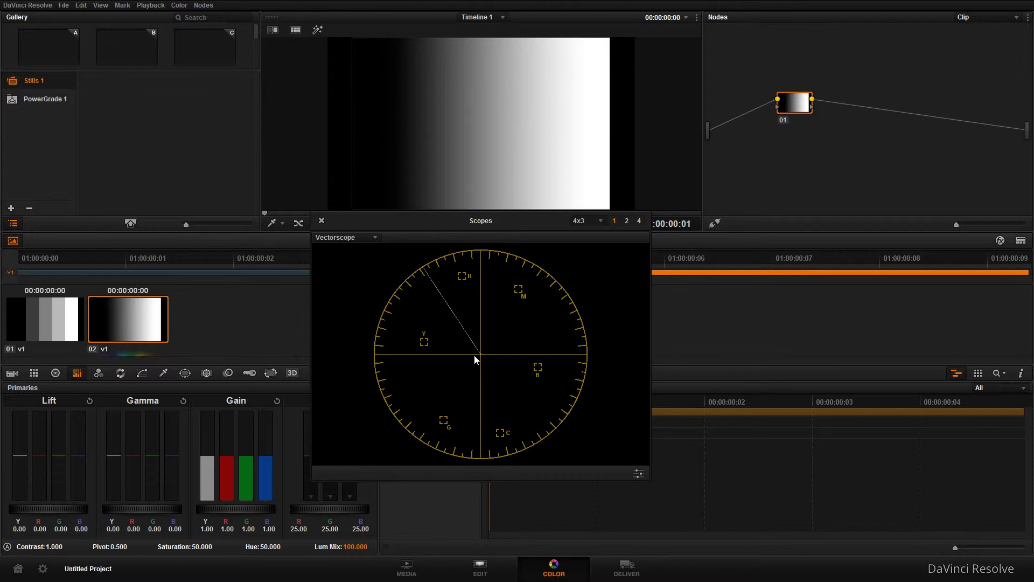
pyautogui.click(638, 473)
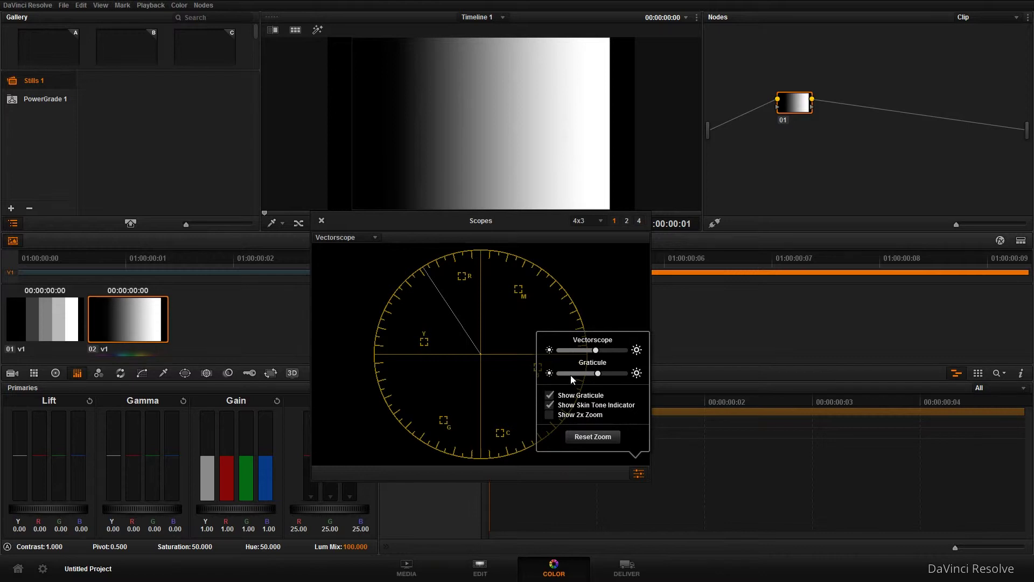
pyautogui.click(607, 282)
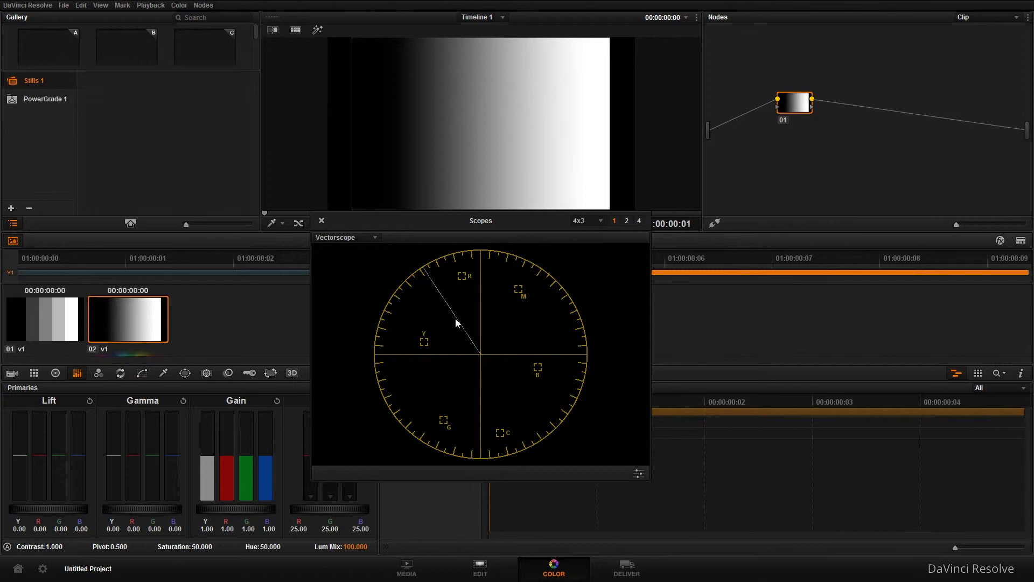
# Step: Nudge the red gain warmer, then reset Gain back to neutral
pyautogui.moveTo(225, 465); pyautogui.dragTo(223, 465)
pyautogui.scroll(3, 223, 465)
pyautogui.scroll(-9, 266, 460)
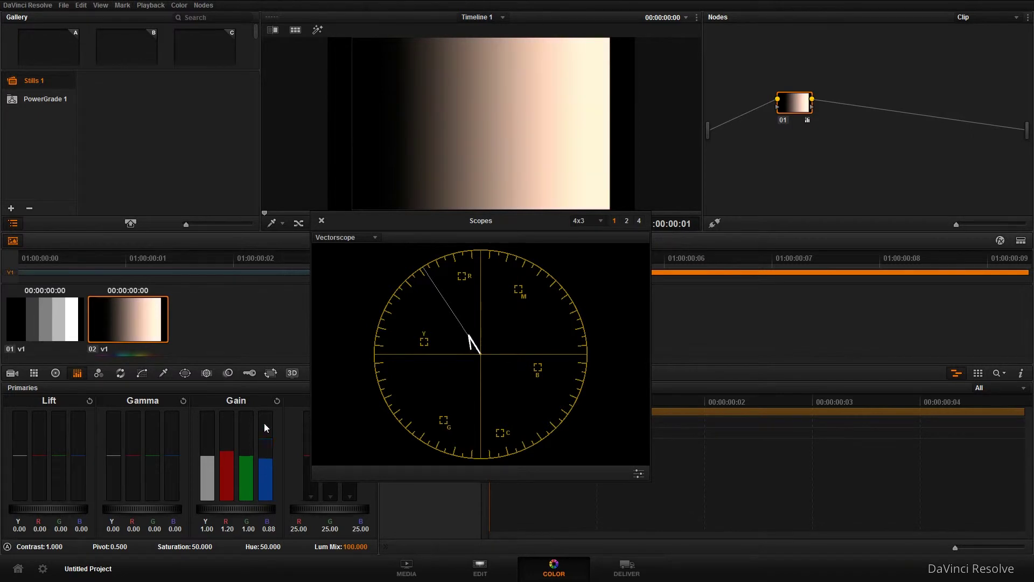
pyautogui.click(277, 400)
pyautogui.scroll(11, 224, 464)
pyautogui.scroll(-6, 265, 467)
pyautogui.scroll(-2, 265, 468)
# Step: Warm the gradient toward brown-orange with Gamma red about 0.13 and Gamma blue about -0.08
pyautogui.moveTo(218, 456); pyautogui.dragTo(224, 429)
pyautogui.moveTo(267, 479); pyautogui.dragTo(267, 481)
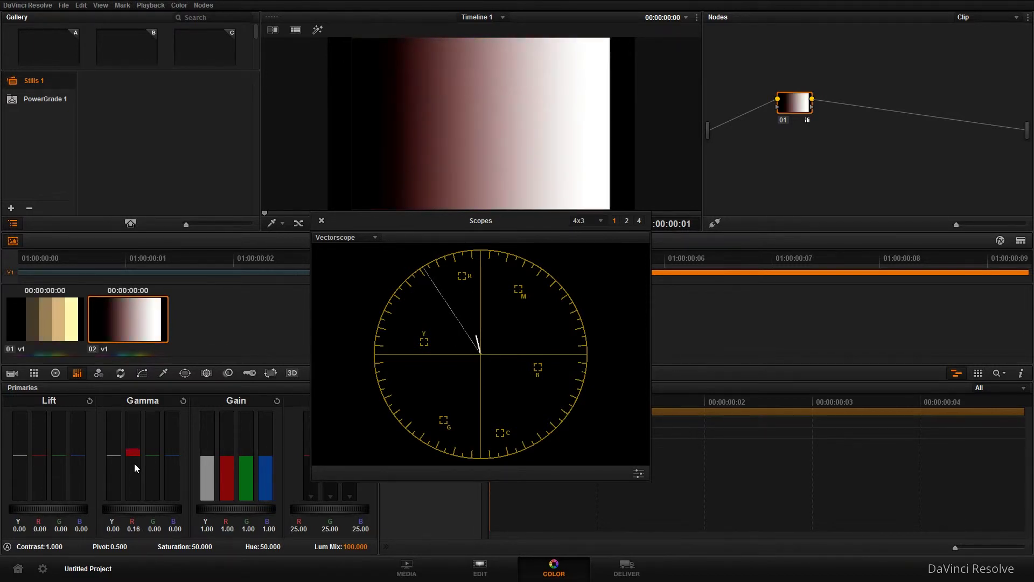
pyautogui.moveTo(164, 461); pyautogui.dragTo(165, 467)
pyautogui.moveTo(136, 451); pyautogui.dragTo(172, 464)
# Step: Add serial node 02 and push its red gamma up and blue gamma down toward orange
pyautogui.hotkey('alt', 's')
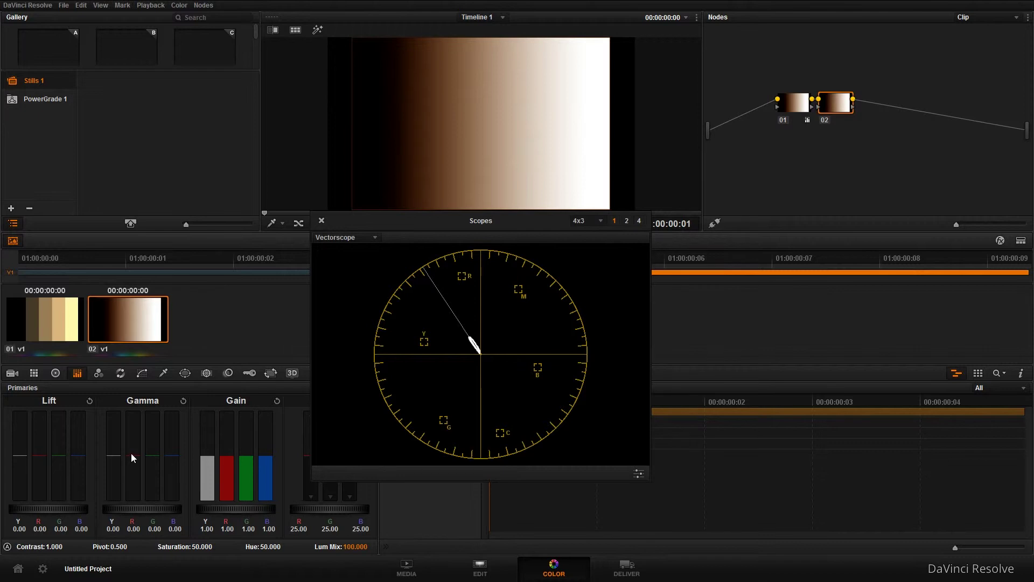
pyautogui.moveTo(131, 454); pyautogui.dragTo(118, 420)
pyautogui.moveTo(168, 467); pyautogui.dragTo(169, 495)
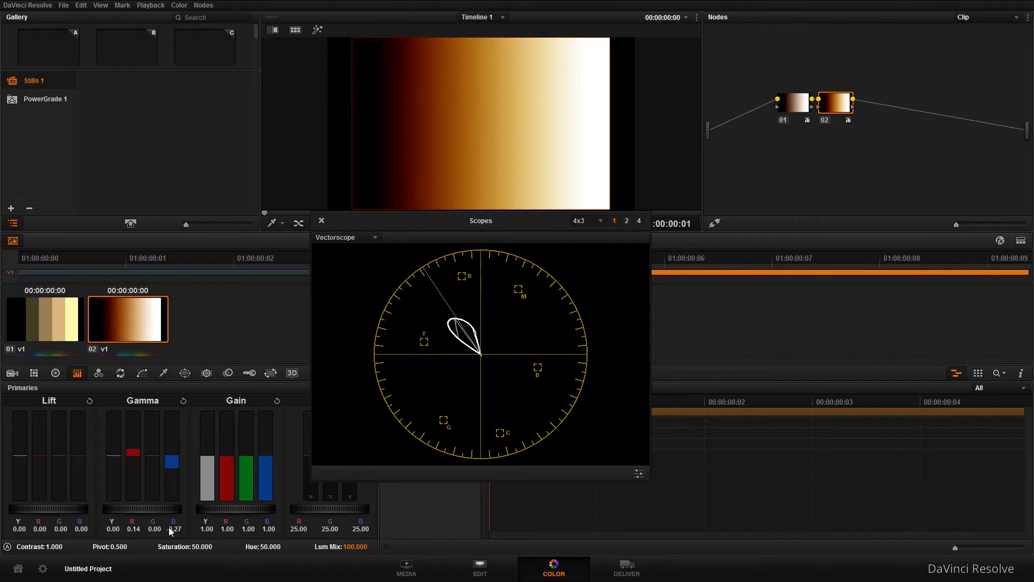
pyautogui.moveTo(131, 451); pyautogui.dragTo(129, 394)
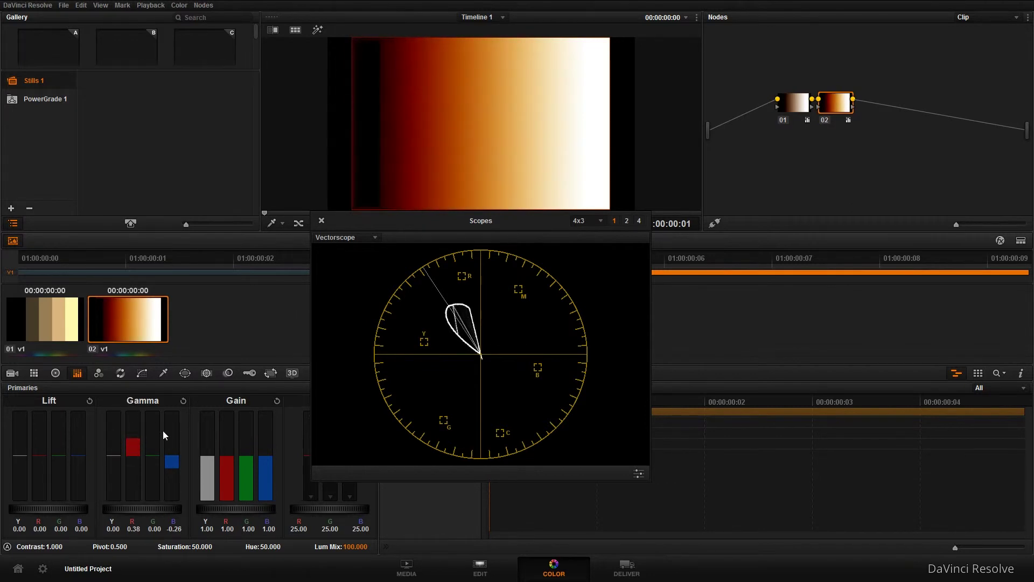
pyautogui.moveTo(173, 479); pyautogui.dragTo(170, 528)
pyautogui.moveTo(171, 564); pyautogui.dragTo(168, 508)
# Step: Compare node 02 bypassed and enabled, then reset its Gamma to 0.00
pyautogui.click(824, 119)
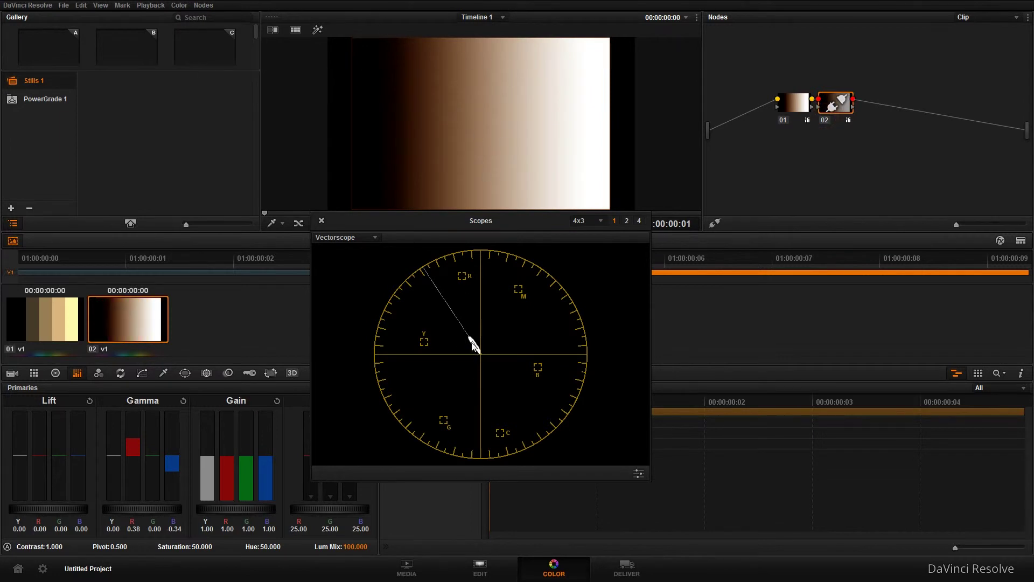
pyautogui.click(825, 120)
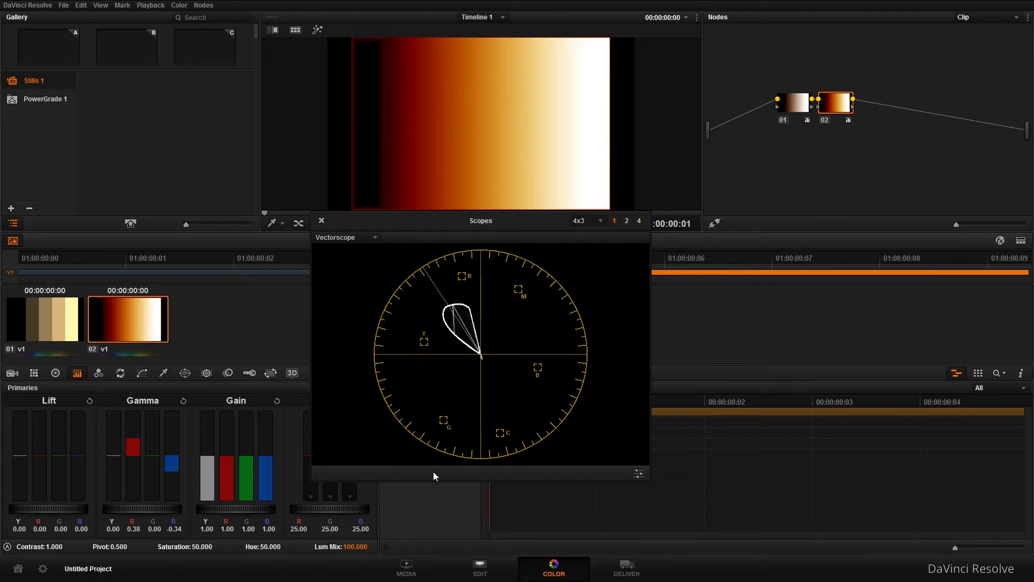
pyautogui.moveTo(166, 477)
pyautogui.mouseDown()
pyautogui.moveTo(169, 465)
pyautogui.moveTo(134, 448)
pyautogui.mouseUp()
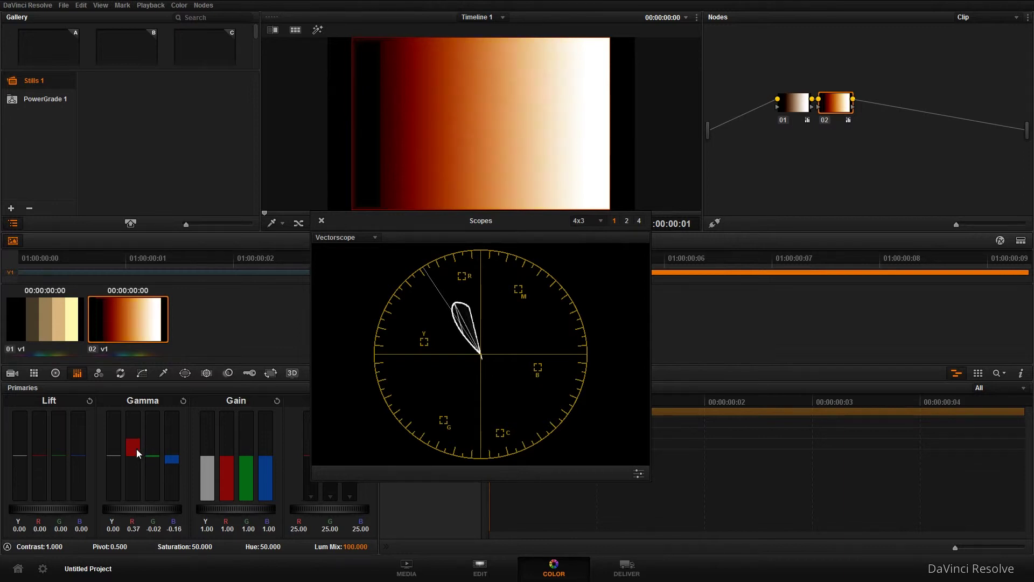
pyautogui.click(183, 400)
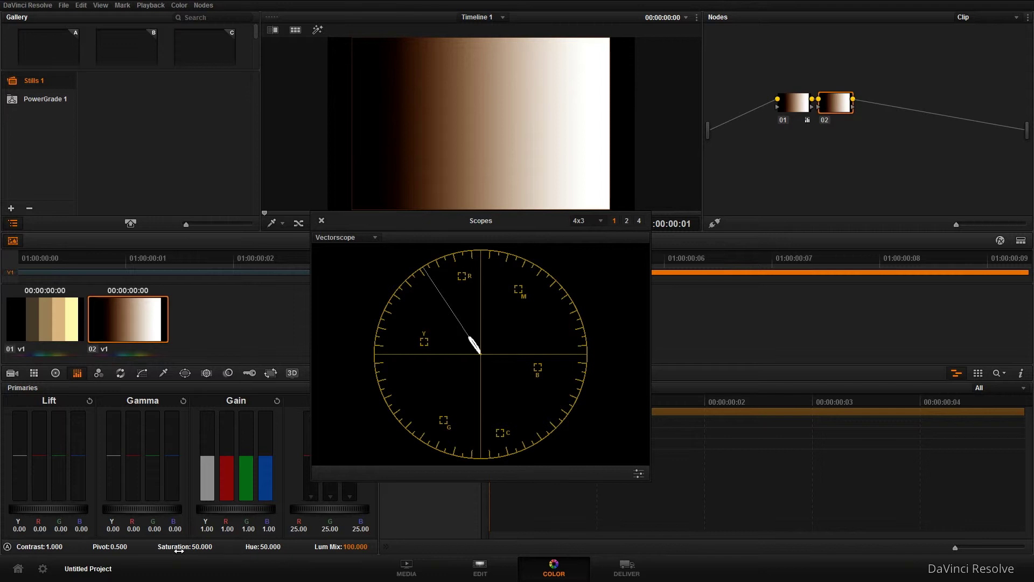
pyautogui.moveTo(179, 550); pyautogui.dragTo(179, 550)
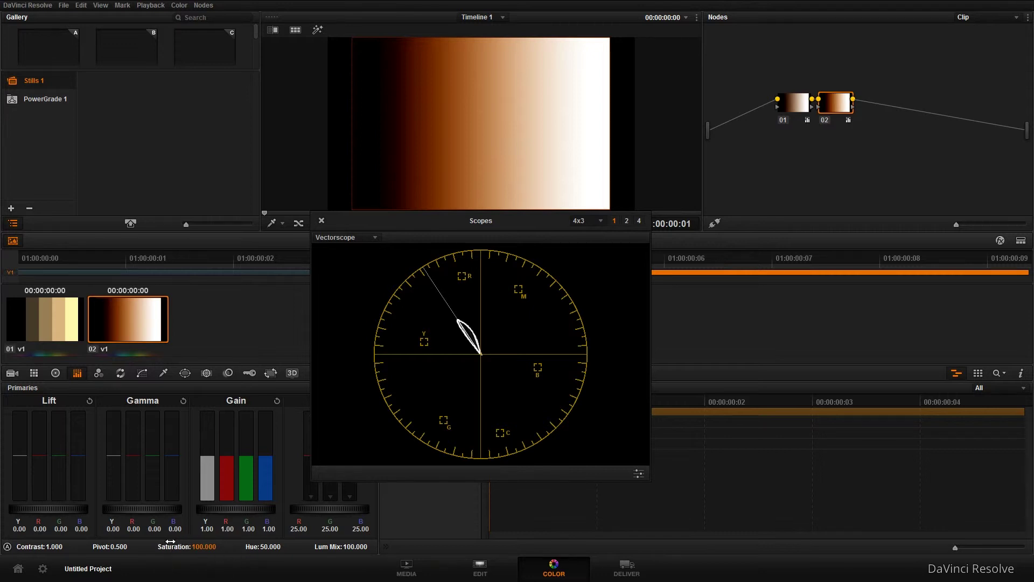
pyautogui.doubleClick(202, 547)
pyautogui.moveTo(170, 548); pyautogui.dragTo(173, 547)
pyautogui.doubleClick(172, 547)
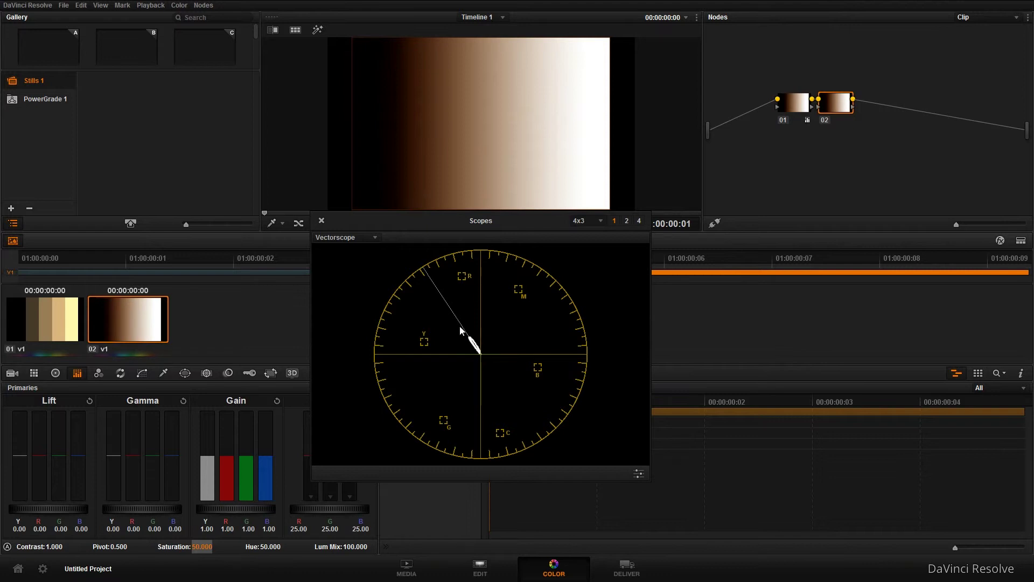
pyautogui.moveTo(162, 547); pyautogui.dragTo(160, 530)
pyautogui.click(795, 182)
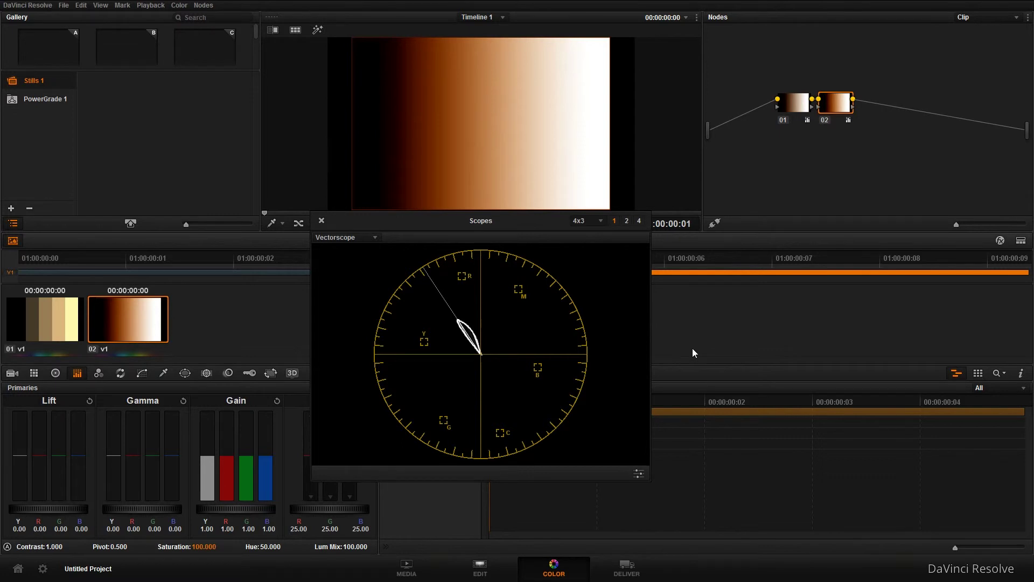
pyautogui.doubleClick(168, 546)
# Step: Check the orange gradient on the Waveform with Saturation at 100, then return to Vectorscope
pyautogui.click(345, 236)
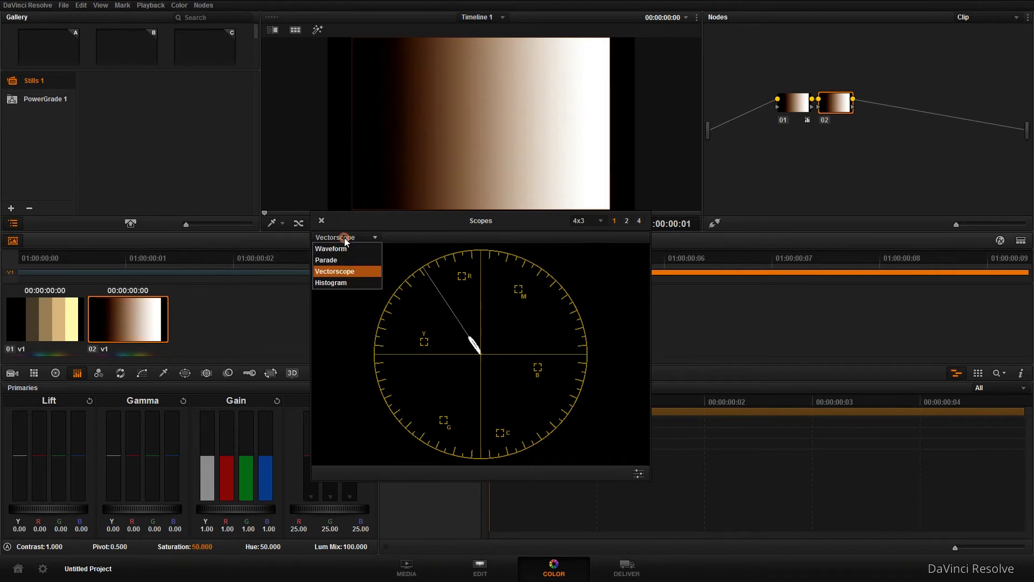
pyautogui.click(342, 248)
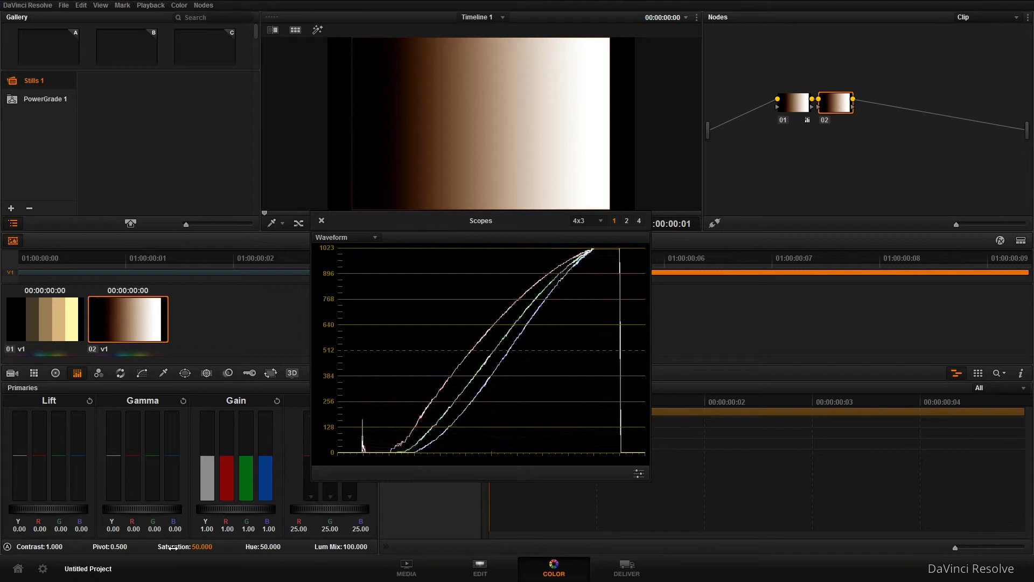
pyautogui.moveTo(172, 547)
pyautogui.mouseDown()
pyautogui.moveTo(220, 546)
pyautogui.moveTo(355, 466)
pyautogui.mouseUp()
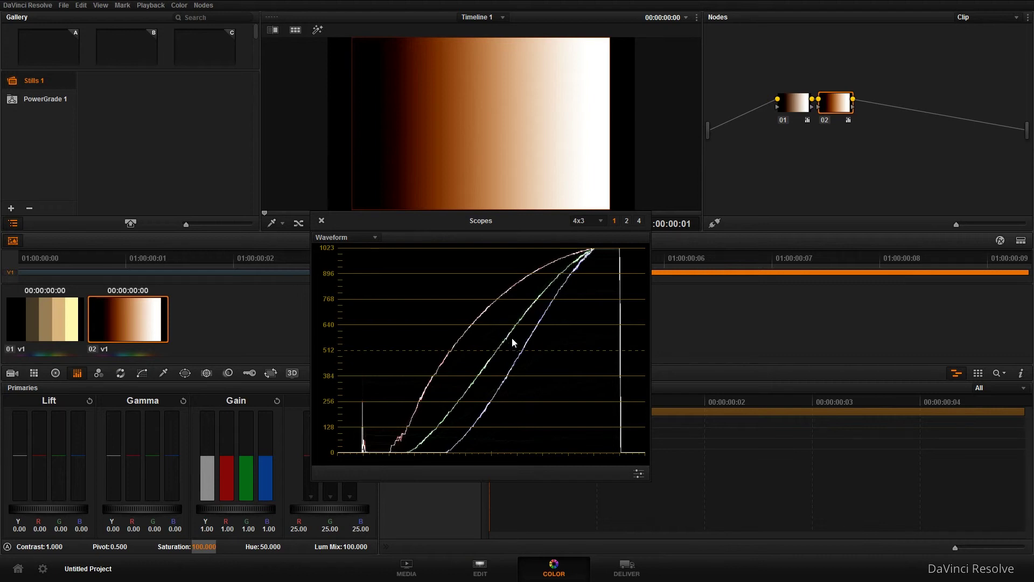
pyautogui.moveTo(219, 551)
pyautogui.mouseDown()
pyautogui.moveTo(161, 551)
pyautogui.moveTo(253, 546)
pyautogui.mouseUp()
pyautogui.click(334, 237)
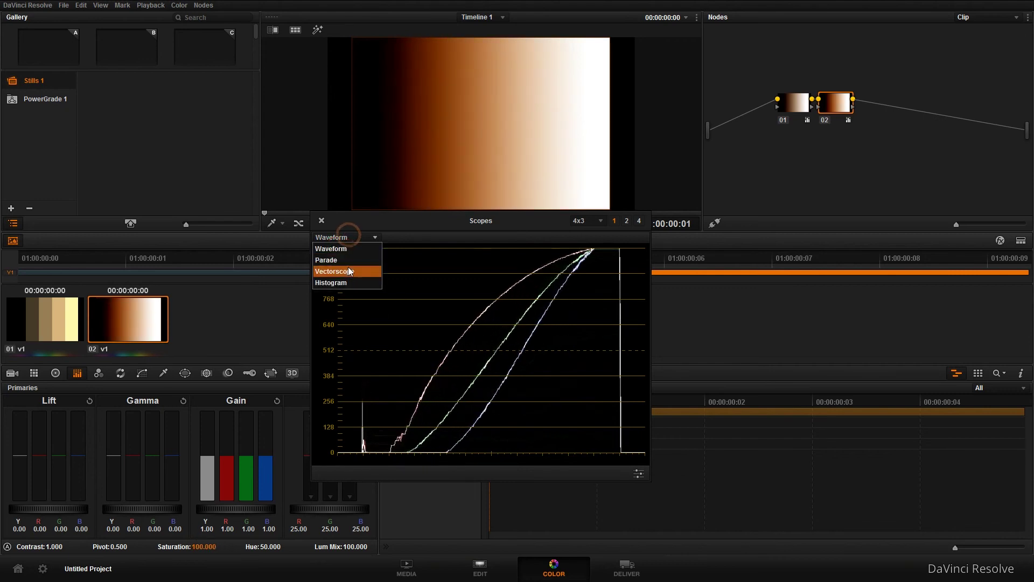
pyautogui.click(345, 268)
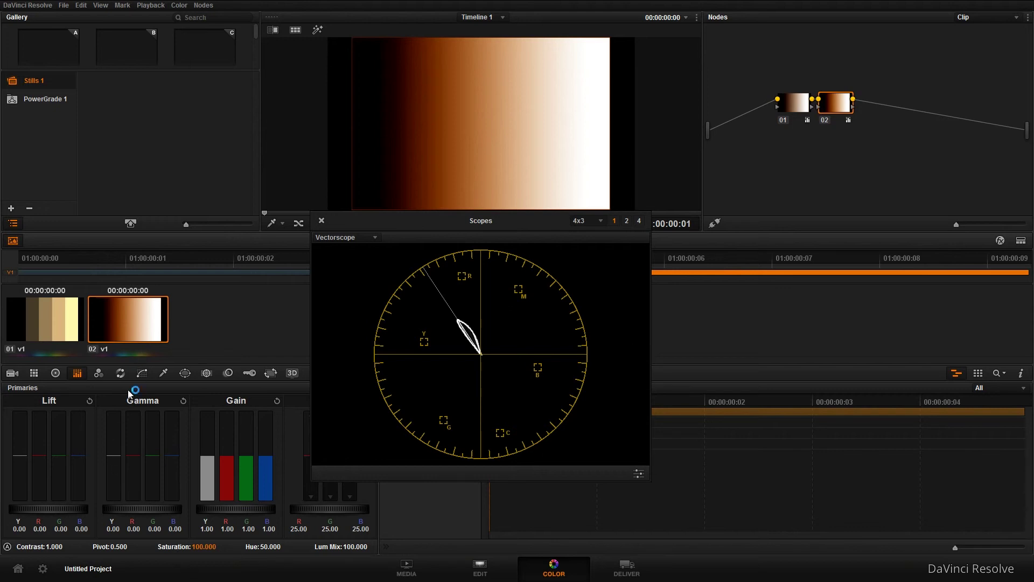
# Step: Nudge the floating Scopes window a little to the right
pyautogui.moveTo(495, 229); pyautogui.dragTo(514, 226)
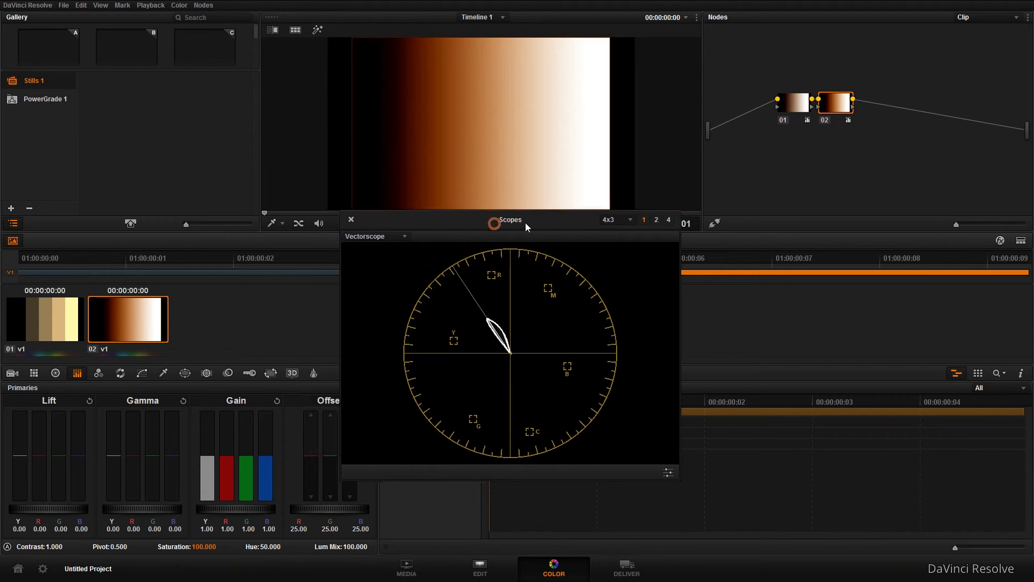